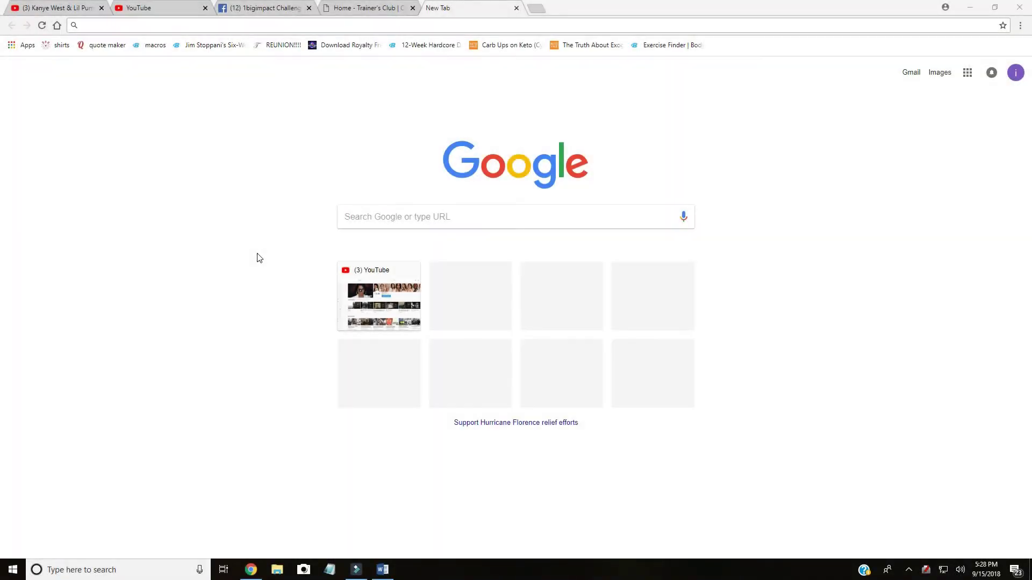
Switch Chrome from the new tab page to the YouTube tab.
{"action": "left_click", "coordinate": [132, 6]}
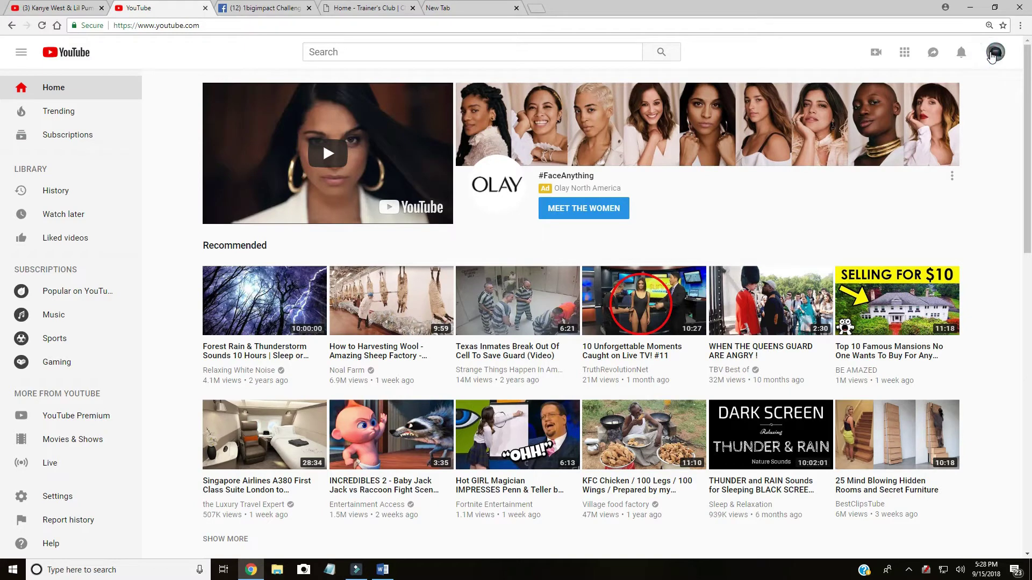
Go to Creator Studio from the account menu and open the 'test' video.
{"action": "left_click", "coordinate": [993, 57]}
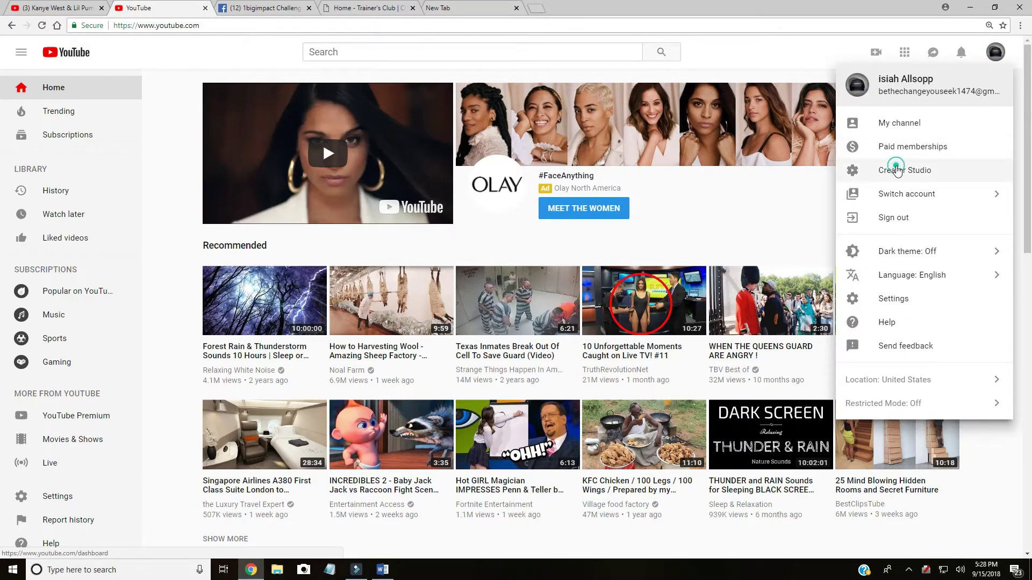
{"action": "left_click", "coordinate": [896, 170]}
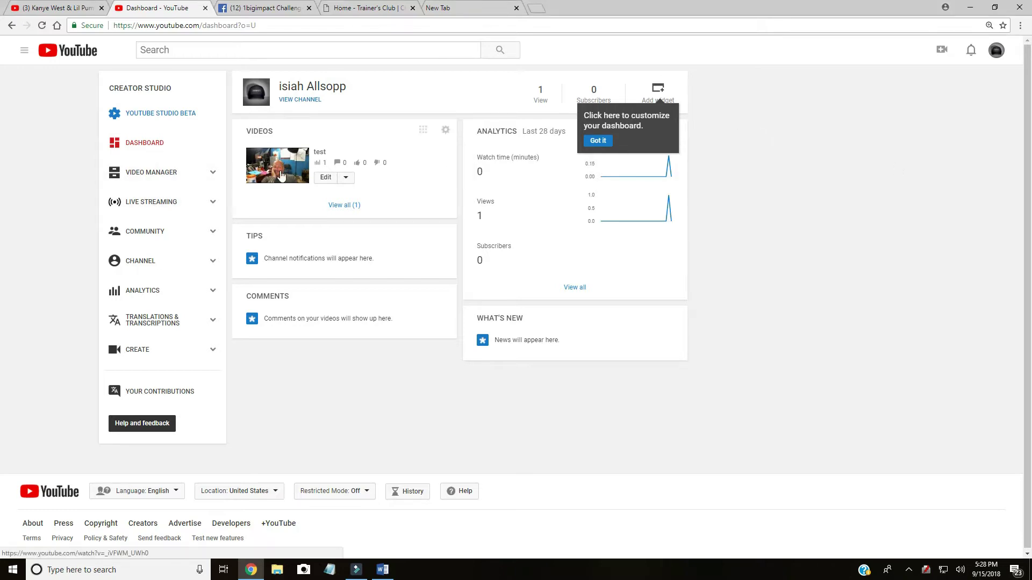
{"action": "left_click", "coordinate": [326, 178]}
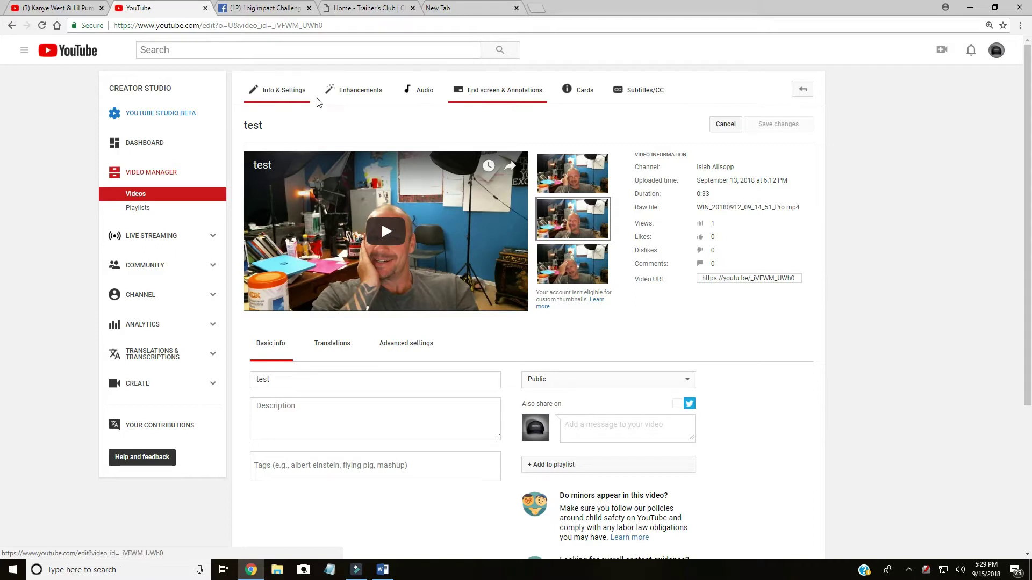
Open the 'test' video's Enhancements page, briefly play its preview, then go to End screen & Annotations.
{"action": "left_click", "coordinate": [383, 95]}
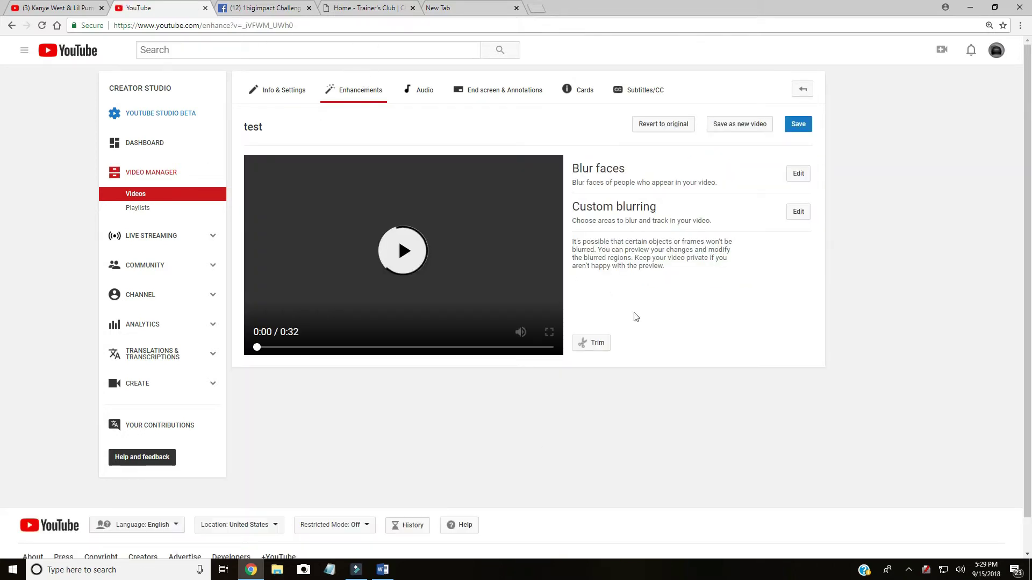
{"action": "left_click", "coordinate": [273, 339]}
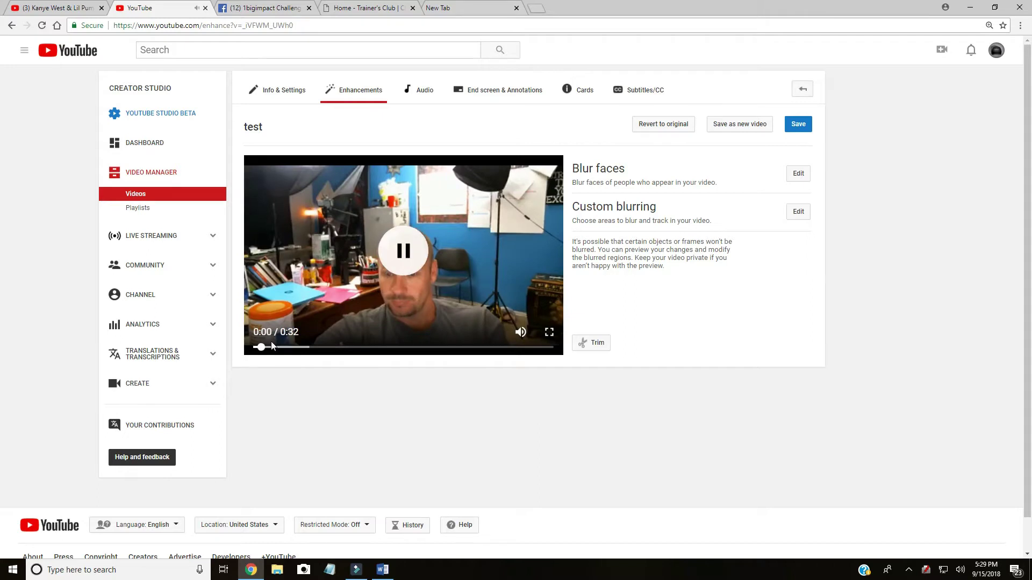
{"action": "left_click", "coordinate": [404, 252]}
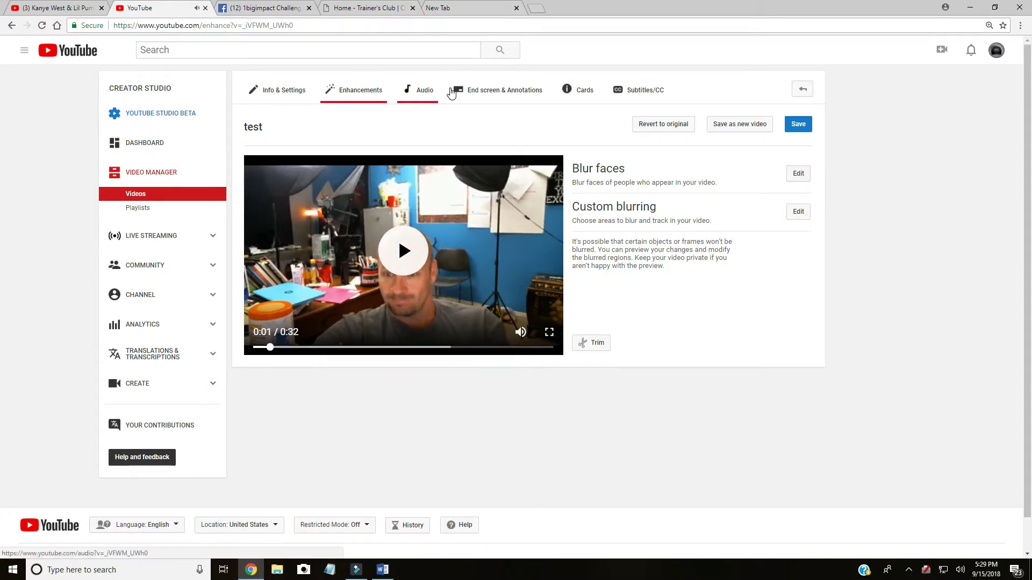
{"action": "left_click", "coordinate": [495, 98]}
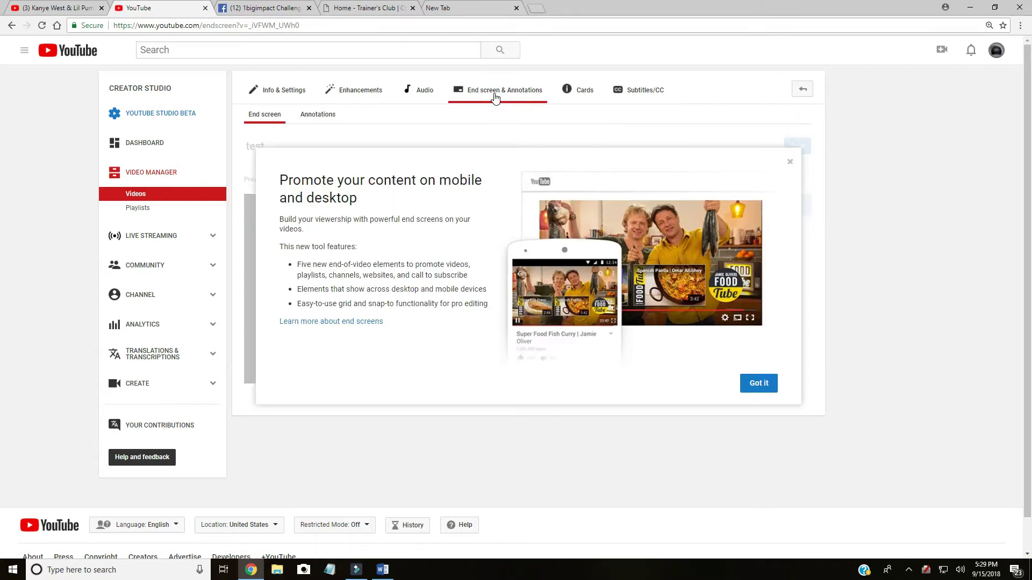
Dismiss the end screen intro and tour tip, with the playhead at 0:20 and element types listed.
{"action": "left_click", "coordinate": [790, 162]}
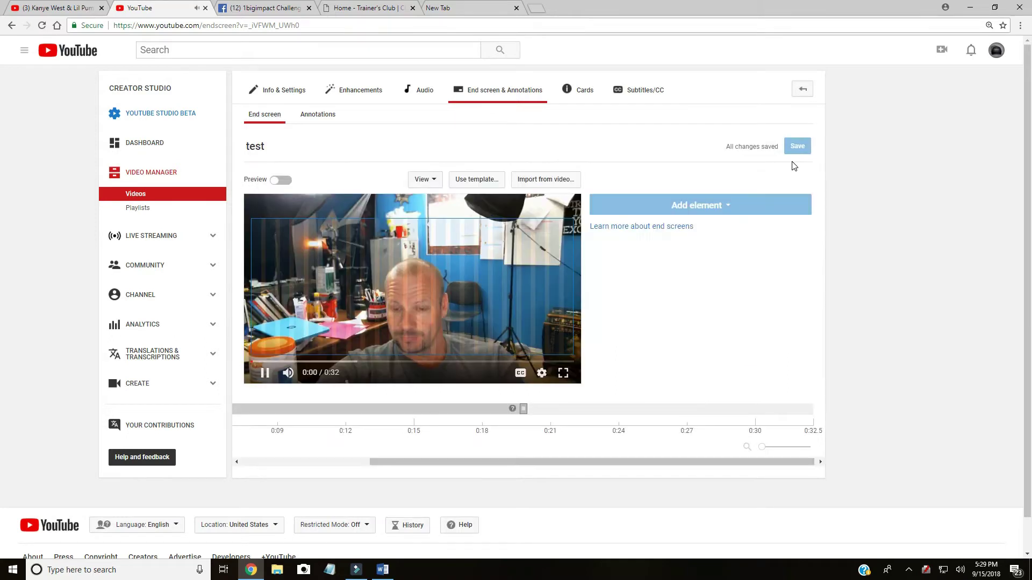
{"action": "left_click", "coordinate": [260, 379]}
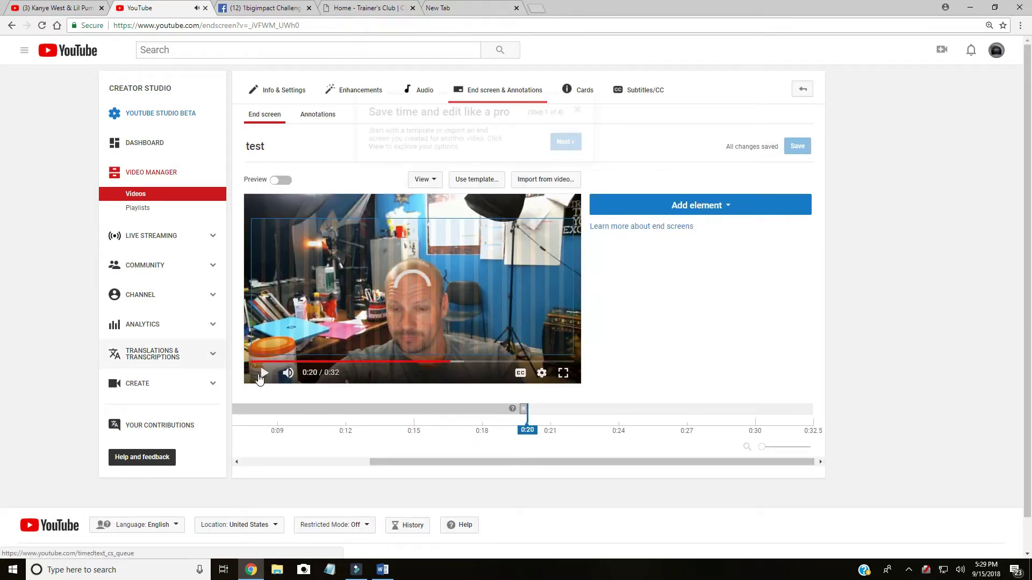
{"action": "left_click", "coordinate": [579, 110]}
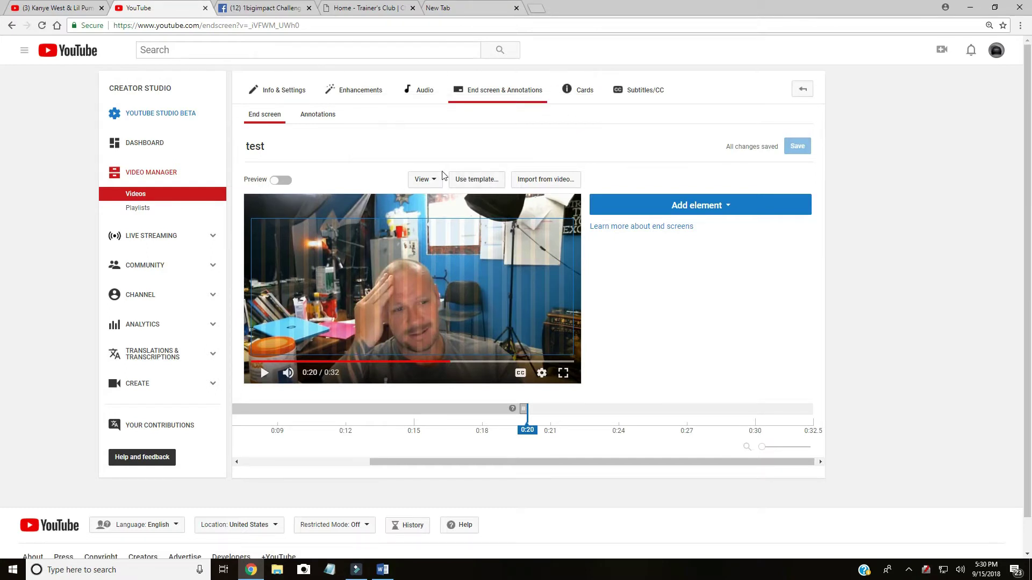
{"action": "left_click", "coordinate": [652, 212]}
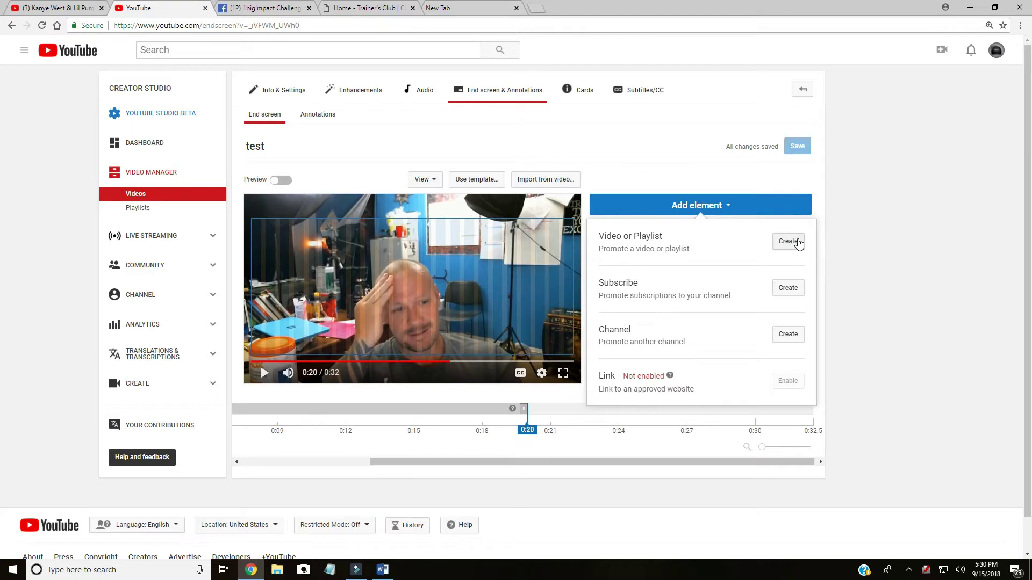
Add a 'Best for viewer' video element to the end screen starting at 0:20.
{"action": "left_click", "coordinate": [799, 243]}
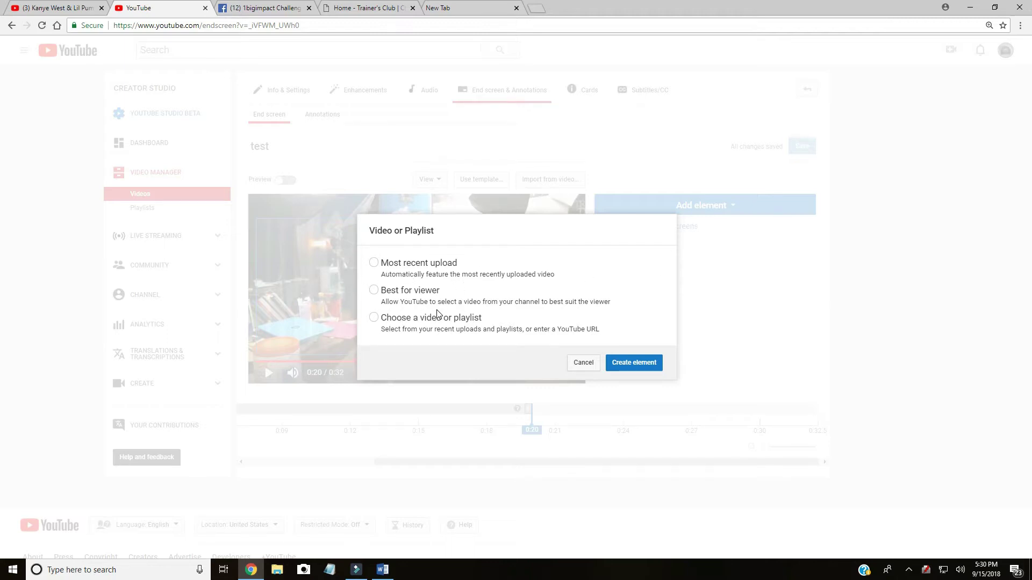
{"action": "left_click", "coordinate": [372, 294]}
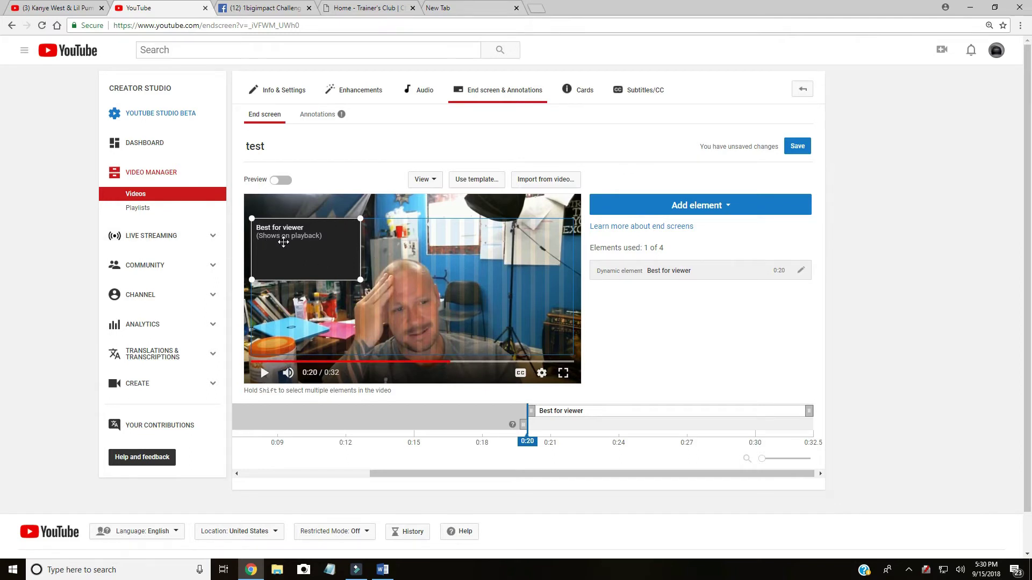
{"action": "mouse_move", "coordinate": [278, 237]}
{"action": "left_mouse_down"}
{"action": "mouse_move", "coordinate": [459, 299]}
{"action": "mouse_move", "coordinate": [277, 236]}
{"action": "left_mouse_up"}
Add a 'Most recent upload' video element to the end screen.
{"action": "left_click", "coordinate": [671, 206]}
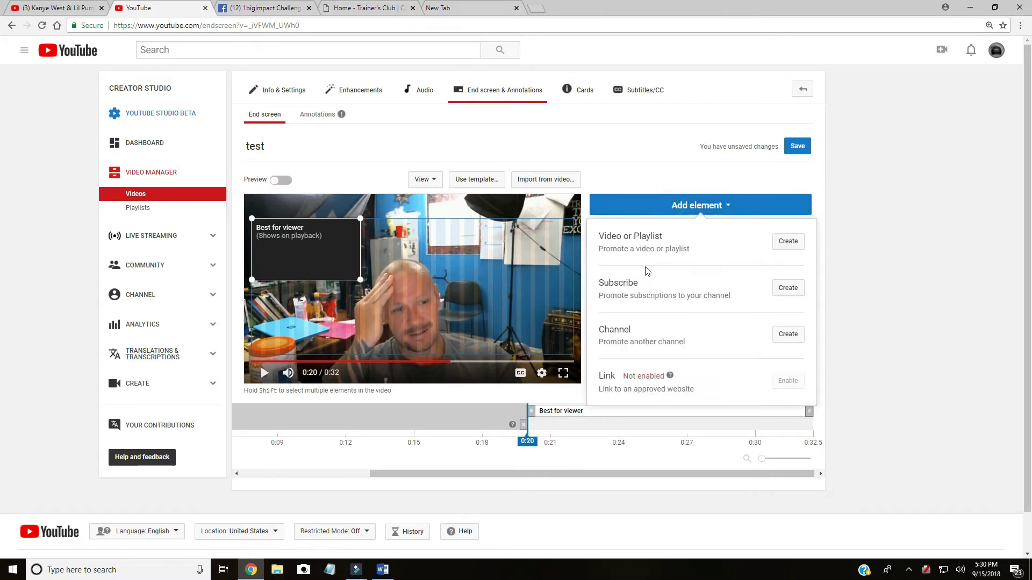
{"action": "left_click", "coordinate": [794, 247]}
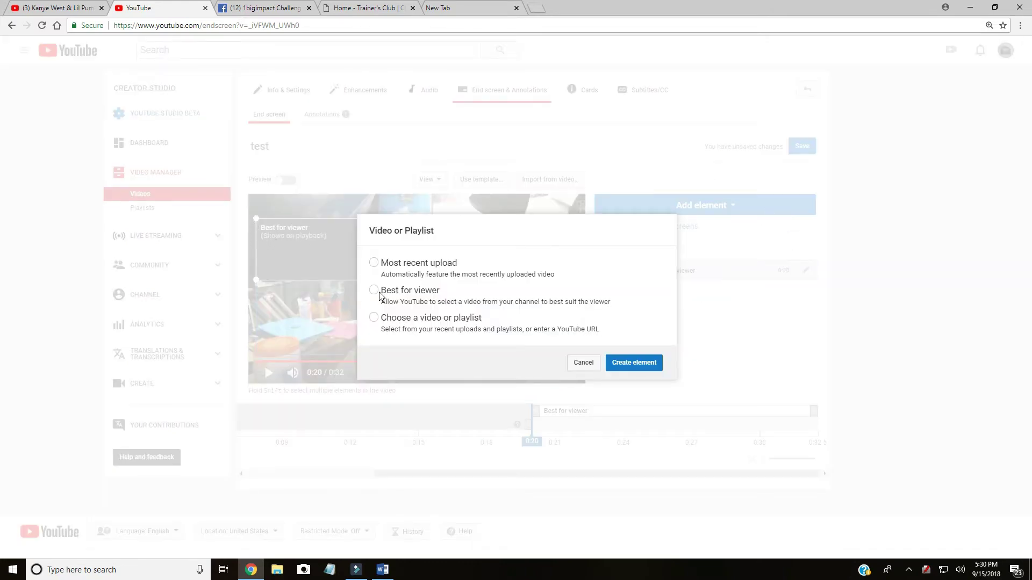
{"action": "left_click", "coordinate": [373, 264]}
{"action": "left_click", "coordinate": [609, 361]}
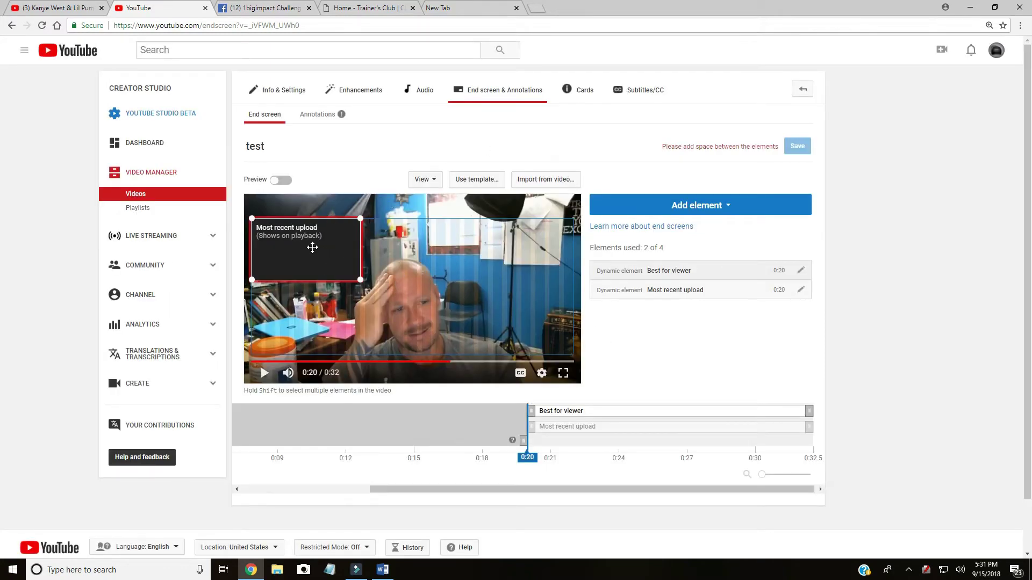
Move the Best for viewer element up to the video's top right.
{"action": "left_click", "coordinate": [558, 260]}
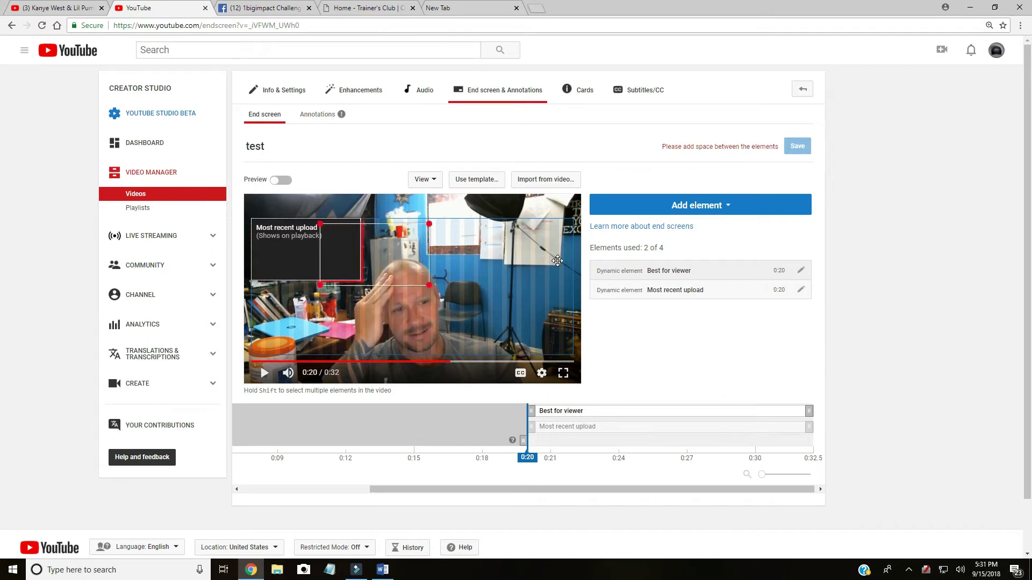
{"action": "left_click_drag", "start_coordinate": [558, 261], "coordinate": [557, 247]}
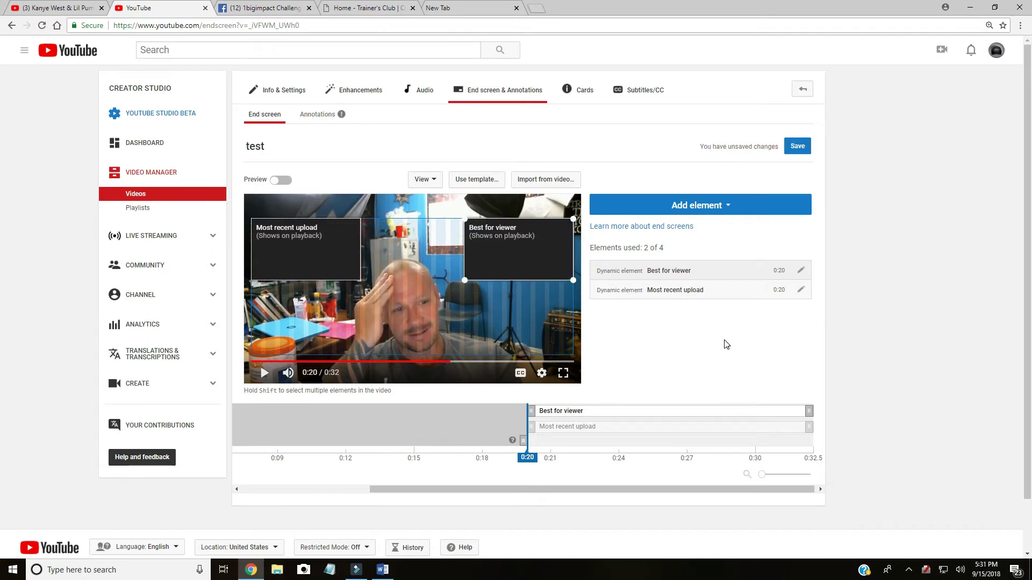
{"action": "left_click", "coordinate": [695, 204]}
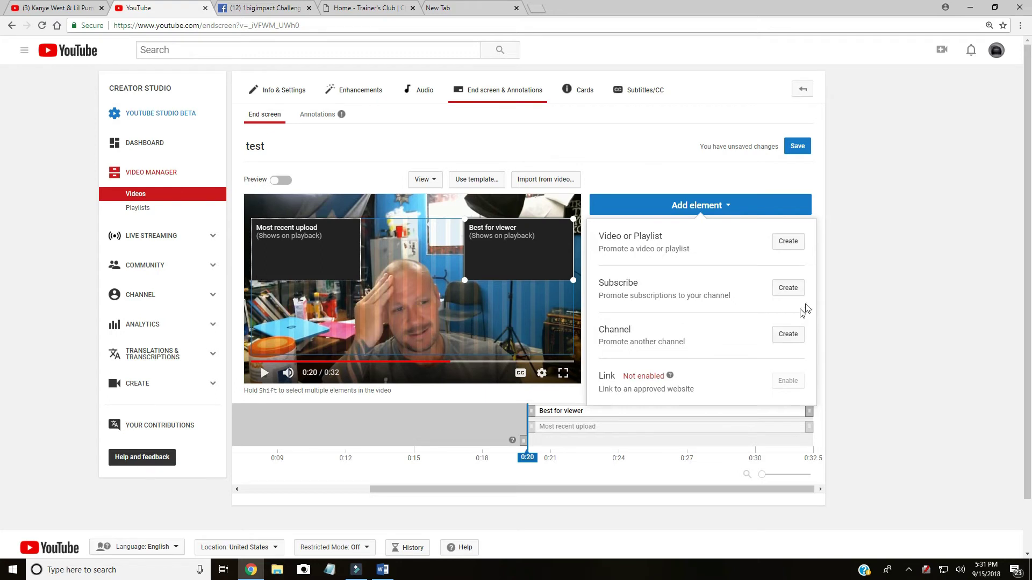
Add the channel Subscribe element, drag it to the bottom left, and turn Preview on.
{"action": "left_click", "coordinate": [788, 288]}
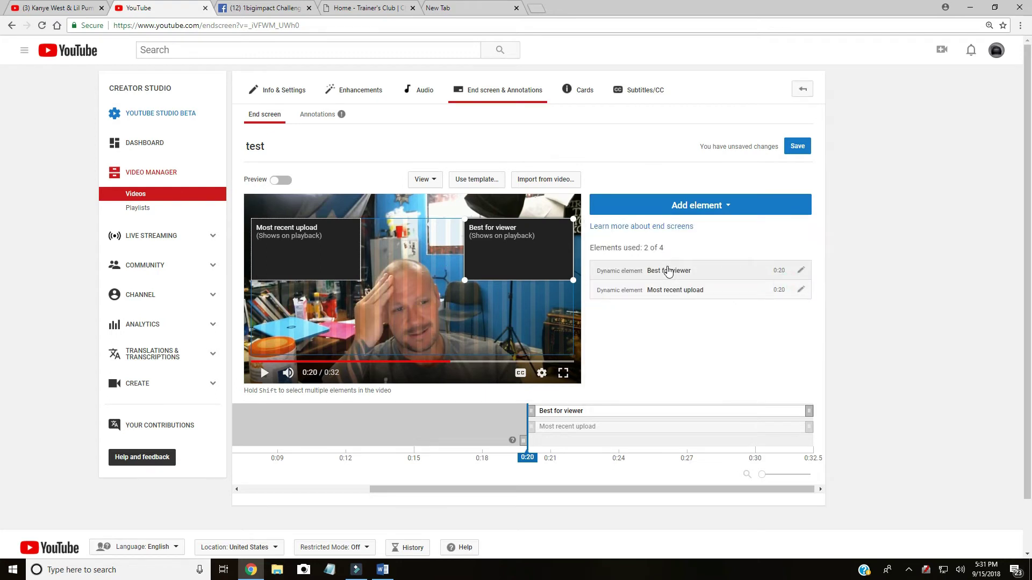
{"action": "left_click", "coordinate": [695, 210]}
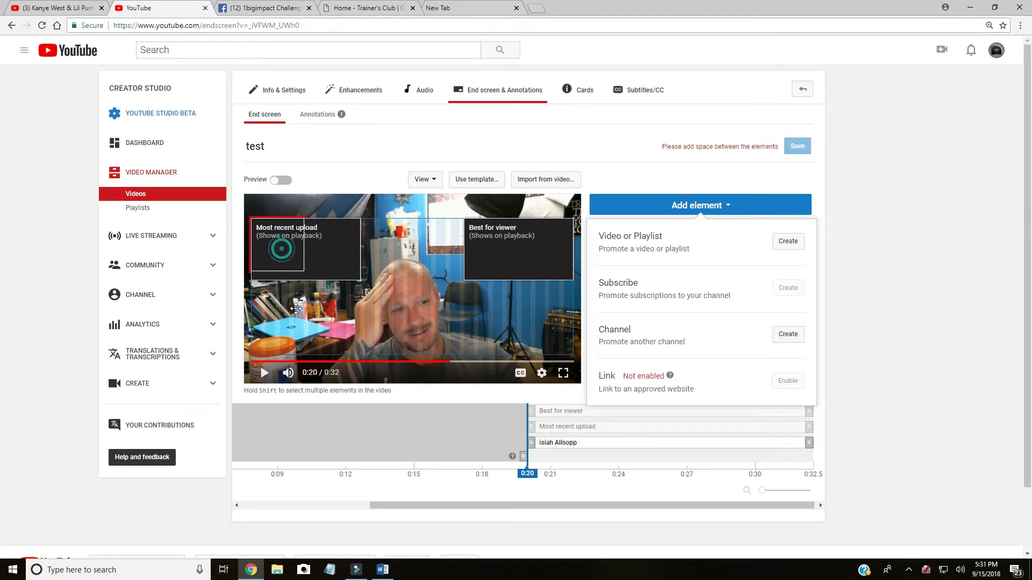
{"action": "left_click_drag", "start_coordinate": [285, 253], "coordinate": [256, 374]}
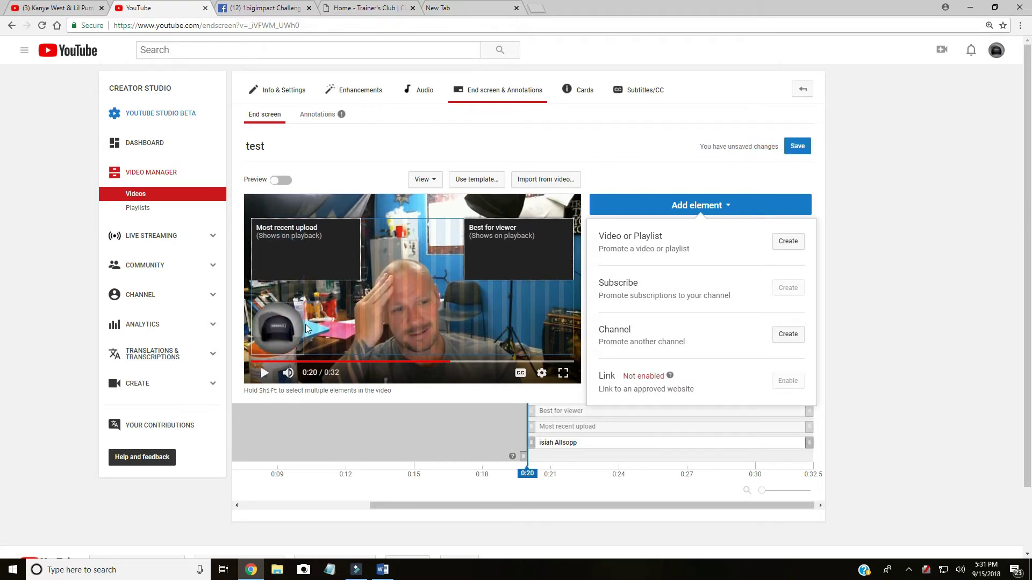
{"action": "left_click", "coordinate": [397, 327]}
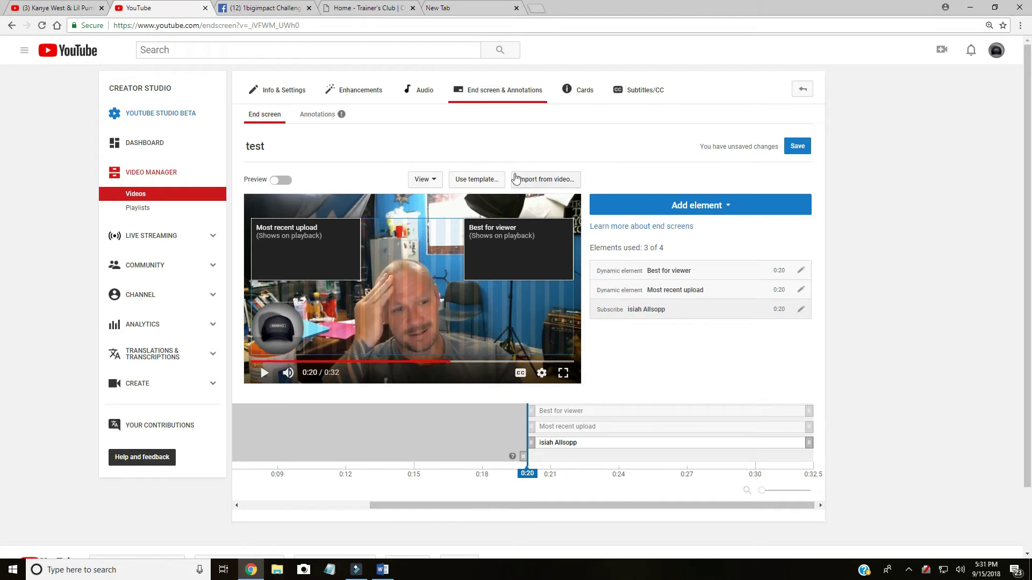
{"action": "left_click", "coordinate": [284, 183]}
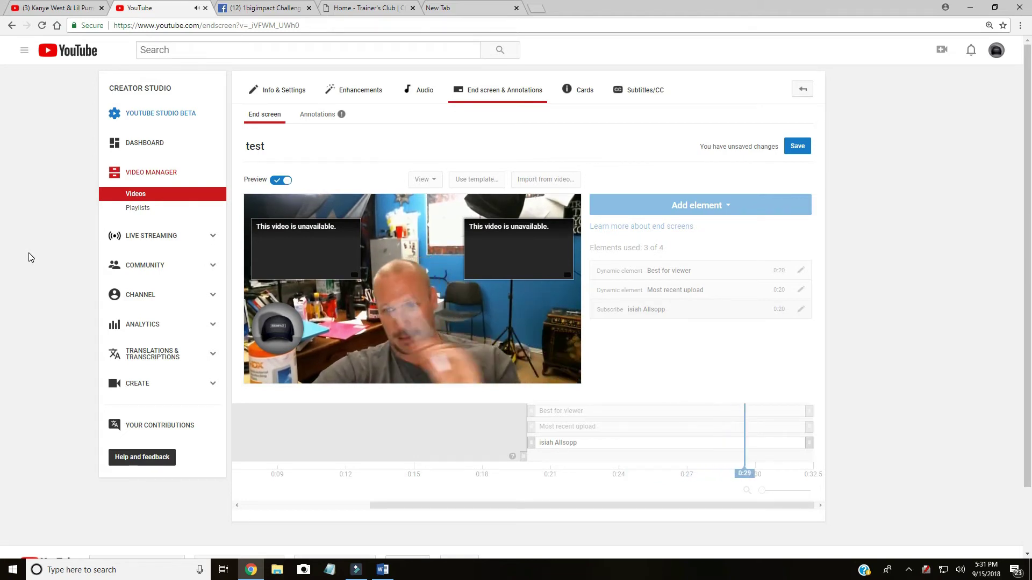
Switch the end screen Preview toggle off.
{"action": "left_click", "coordinate": [266, 373]}
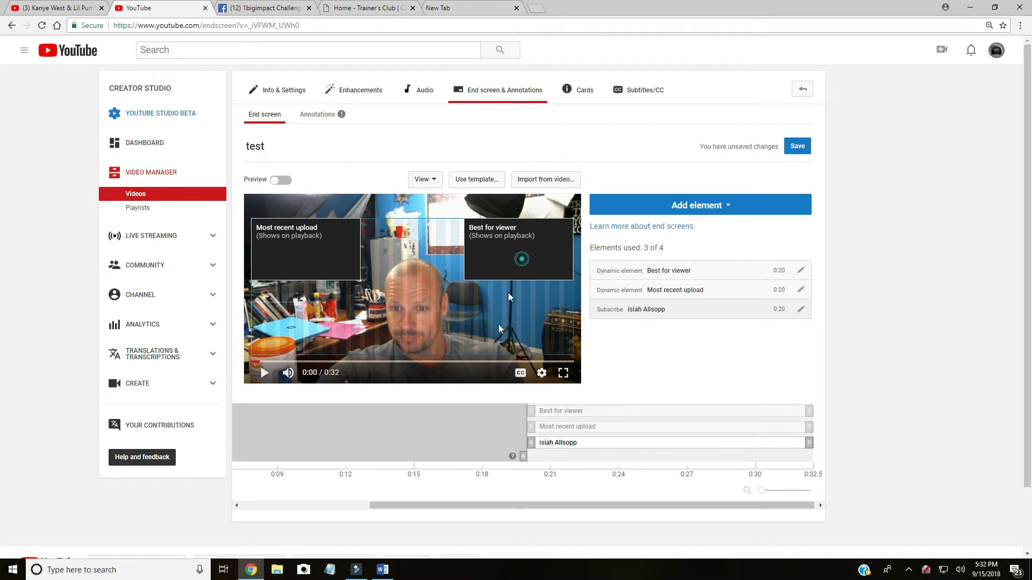
Place Best for viewer at top right beside Most recent upload and save the end screen.
{"action": "mouse_move", "coordinate": [522, 260]}
{"action": "left_mouse_down"}
{"action": "mouse_move", "coordinate": [505, 272]}
{"action": "mouse_move", "coordinate": [406, 279]}
{"action": "mouse_move", "coordinate": [522, 246]}
{"action": "left_mouse_up"}
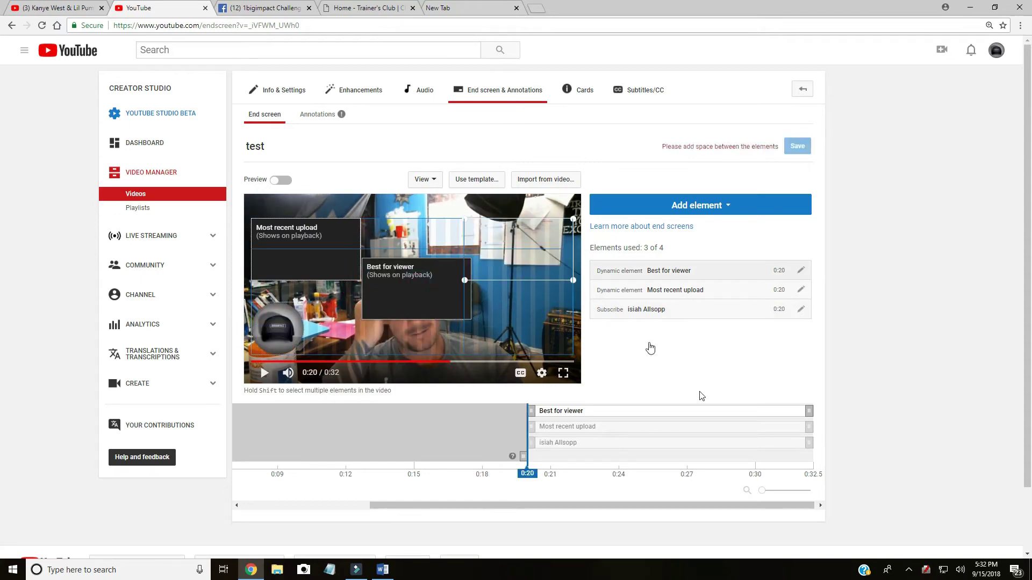
{"action": "left_click", "coordinate": [729, 372]}
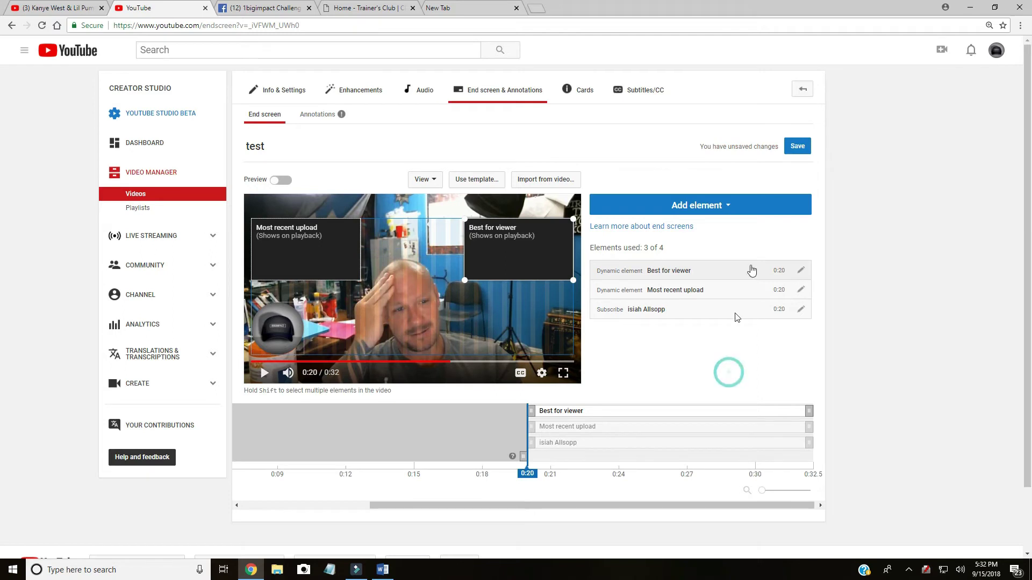
{"action": "left_click", "coordinate": [793, 151]}
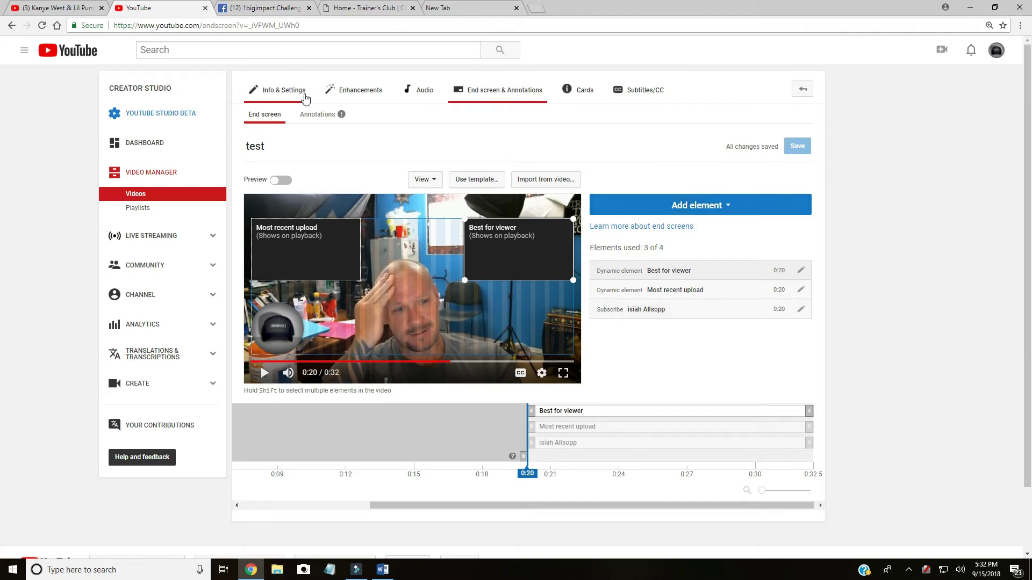
On the Info & Settings page, play the test video and pause it at 0:21.
{"action": "left_click", "coordinate": [285, 89]}
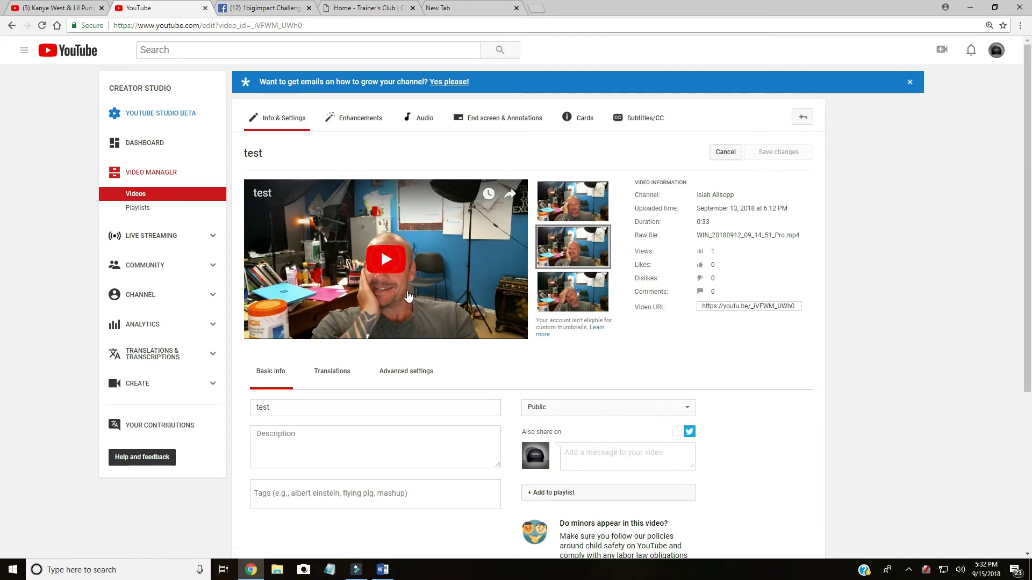
{"action": "left_click", "coordinate": [370, 319]}
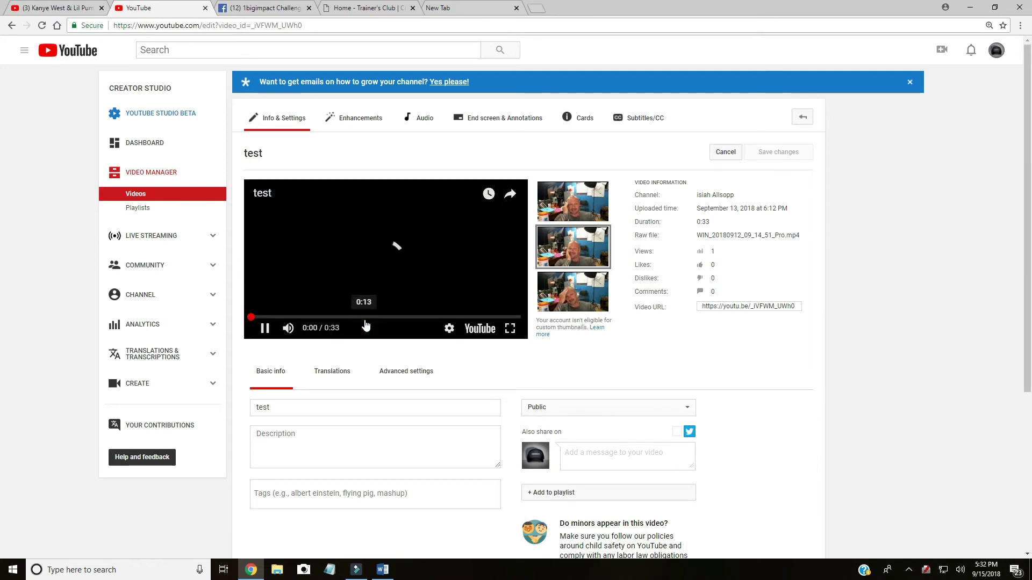
{"action": "left_click", "coordinate": [265, 329]}
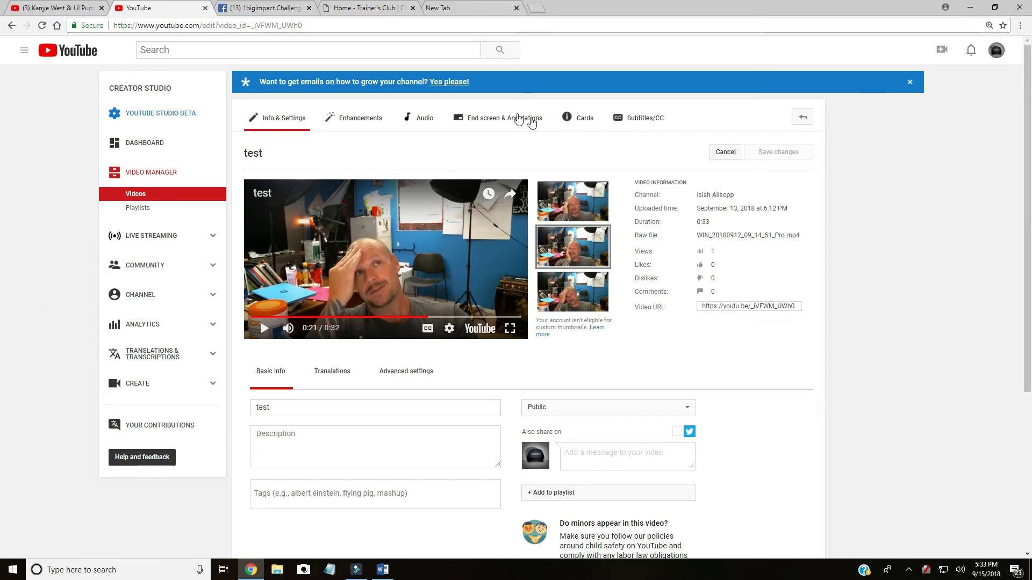
{"action": "left_click", "coordinate": [43, 203]}
Return to the test video's end screen editor and check its grid and snapping options.
{"action": "left_click", "coordinate": [483, 121]}
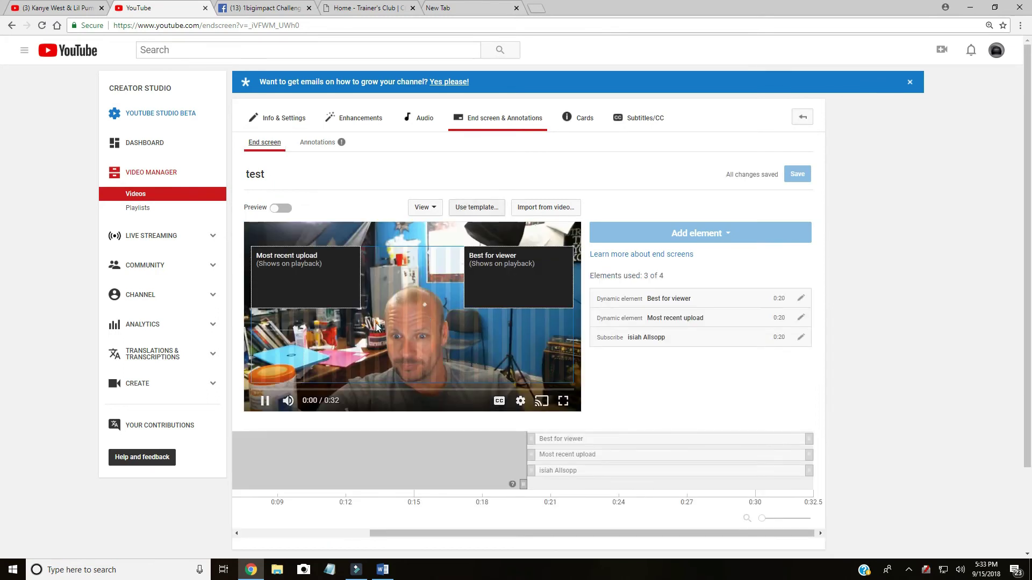
{"action": "left_click", "coordinate": [329, 252]}
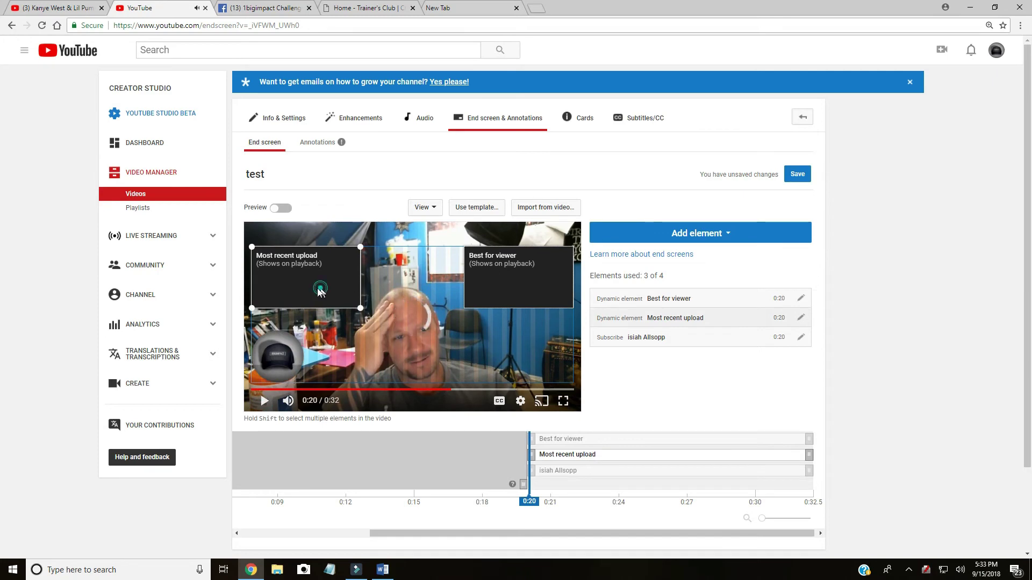
{"action": "right_click", "coordinate": [266, 285]}
{"action": "left_click", "coordinate": [306, 290]}
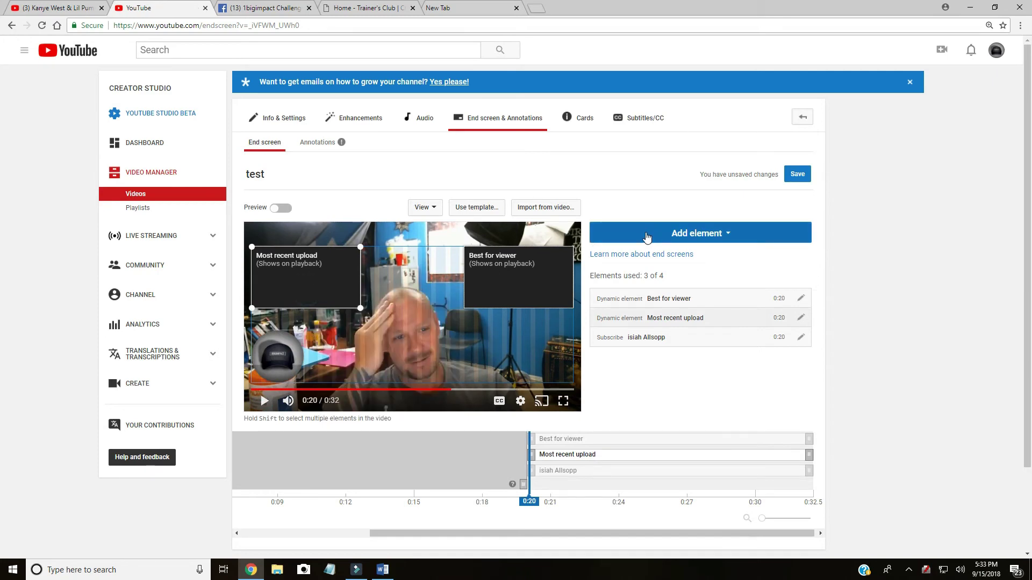
{"action": "left_click", "coordinate": [419, 210]}
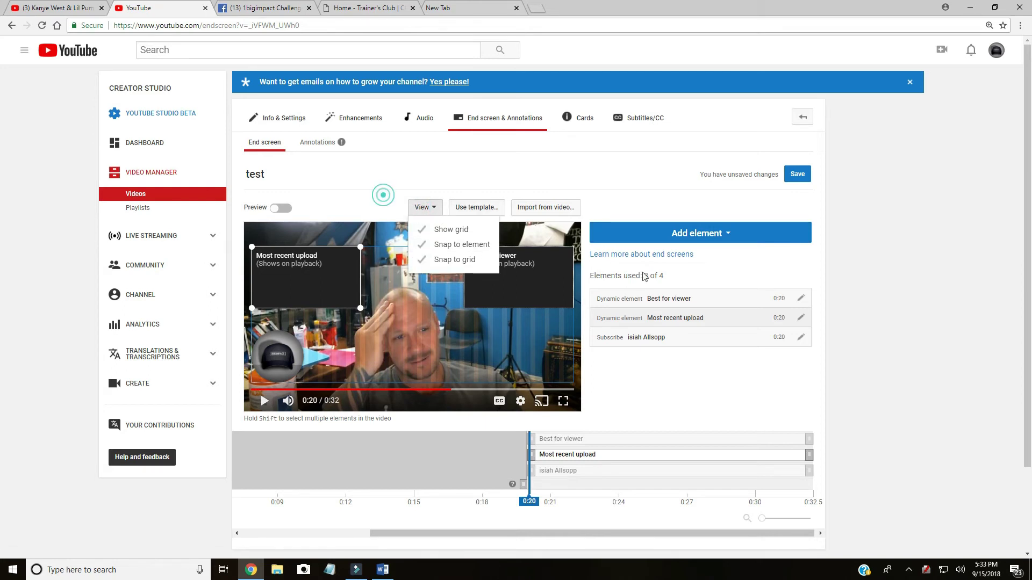
{"action": "left_click", "coordinate": [383, 196]}
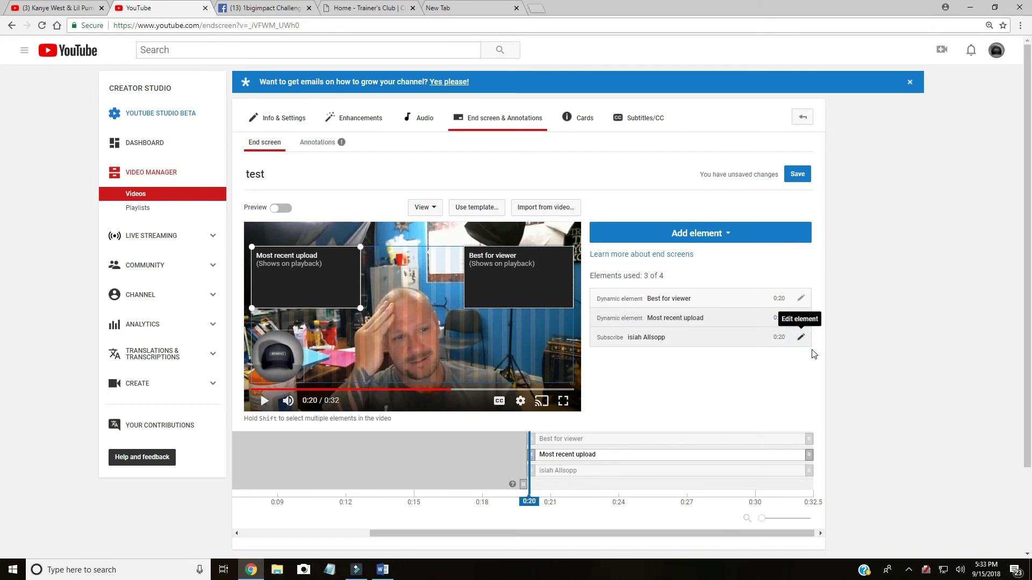
Delete the Subscribe, Most recent upload and Best for viewer end-screen elements.
{"action": "left_click", "coordinate": [801, 339]}
{"action": "left_click", "coordinate": [557, 318]}
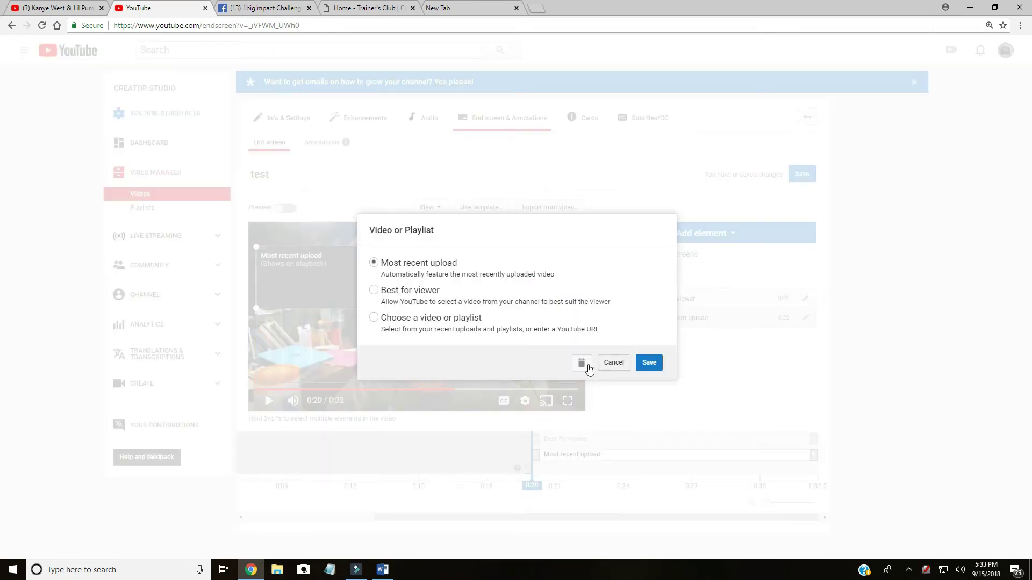
{"action": "left_click", "coordinate": [588, 366]}
{"action": "left_click", "coordinate": [801, 297]}
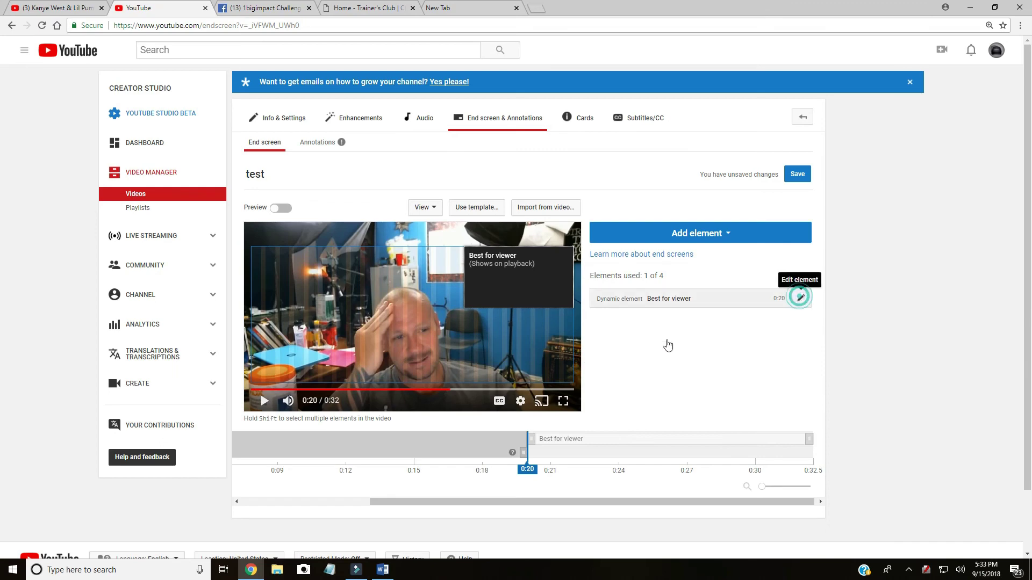
{"action": "left_click", "coordinate": [582, 363]}
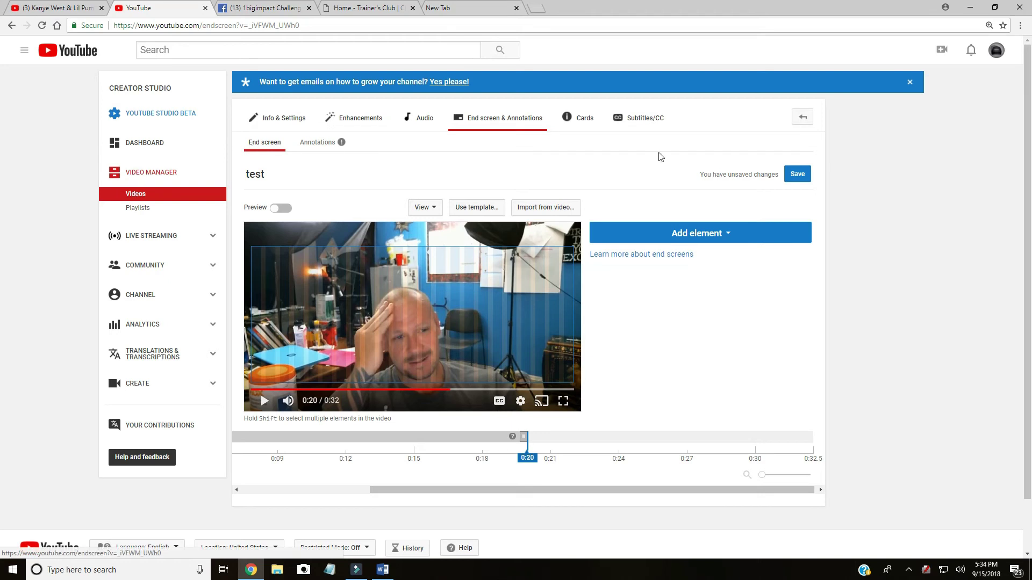
Save the element-free end screen, view the Annotations notice page, then switch to Filmora.
{"action": "left_click", "coordinate": [798, 175]}
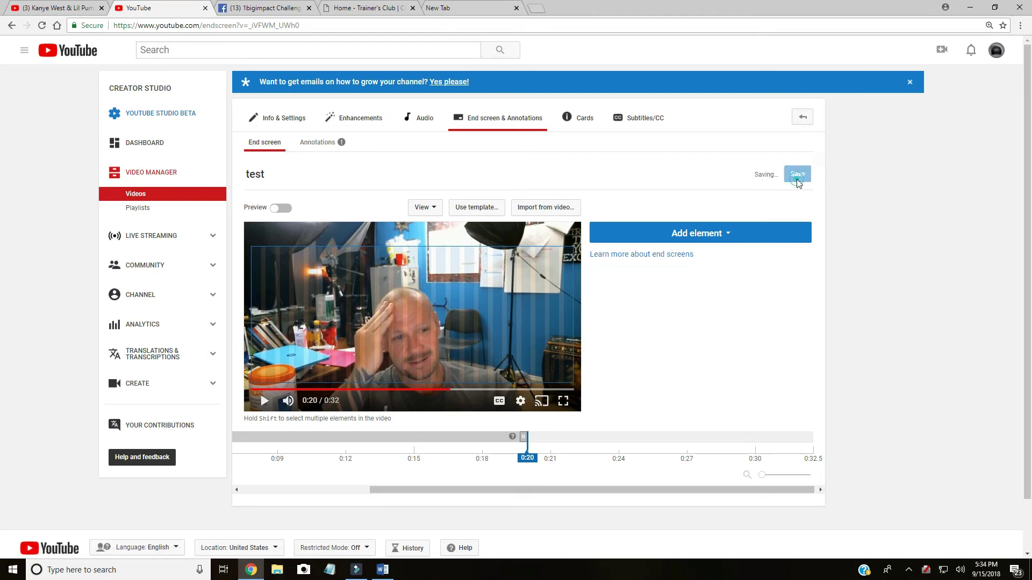
{"action": "left_click", "coordinate": [315, 146]}
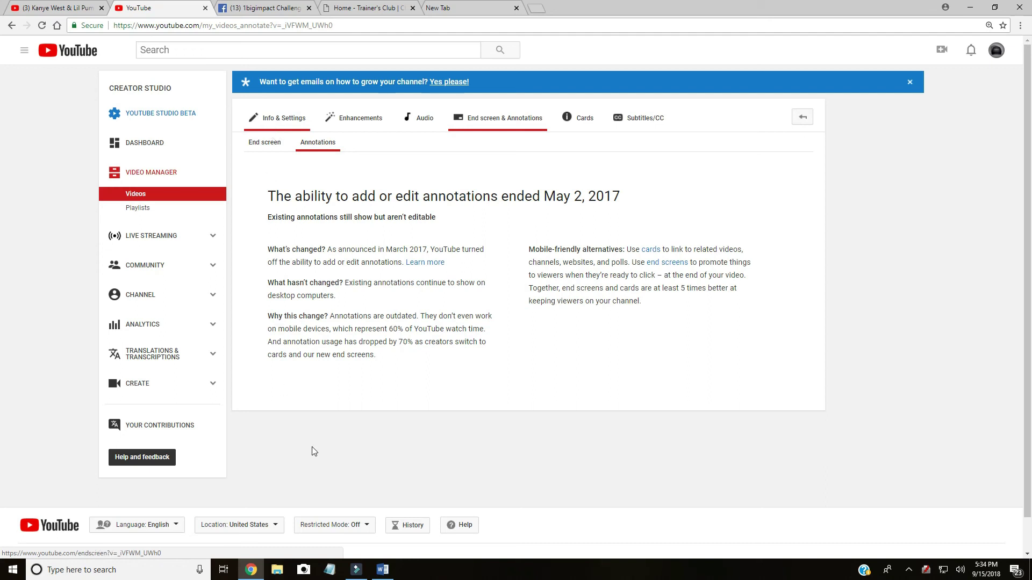
{"action": "left_click", "coordinate": [357, 571]}
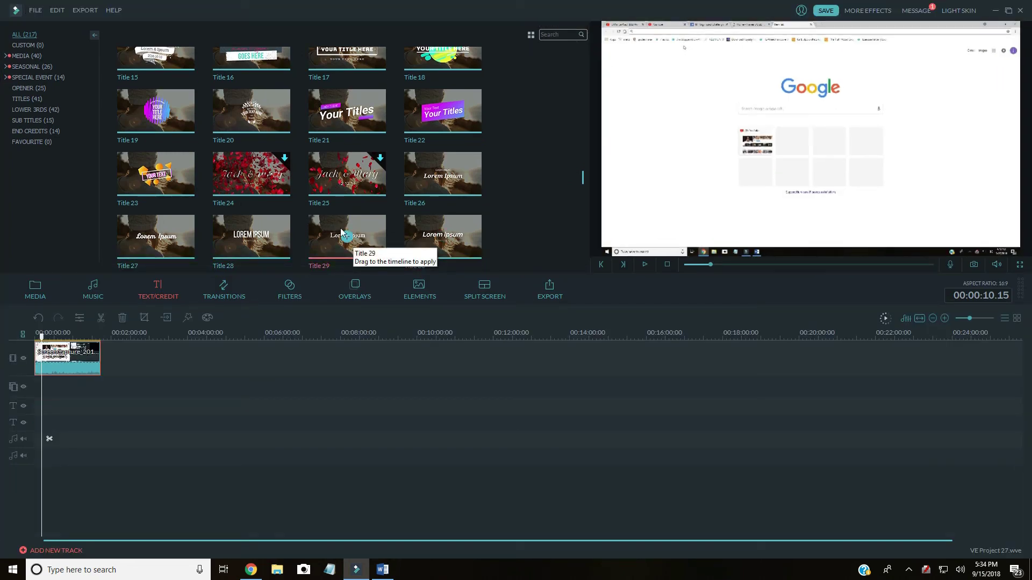
Place Title 29 at the start of the text track and open its editing panel.
{"action": "mouse_move", "coordinate": [341, 231]}
{"action": "left_mouse_down"}
{"action": "mouse_move", "coordinate": [362, 236]}
{"action": "mouse_move", "coordinate": [57, 385]}
{"action": "mouse_move", "coordinate": [35, 385]}
{"action": "mouse_move", "coordinate": [47, 382]}
{"action": "left_mouse_up"}
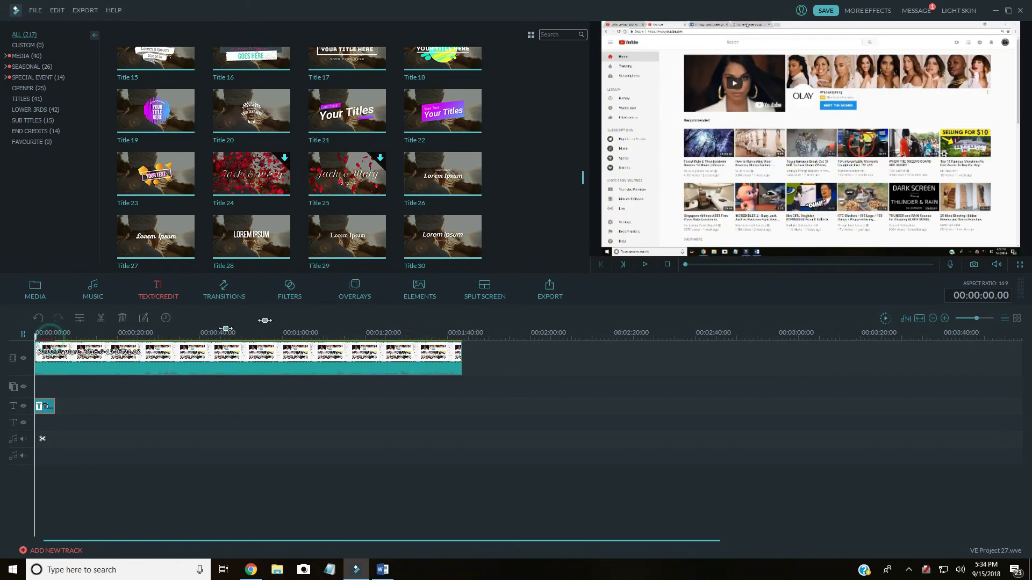
{"action": "right_click", "coordinate": [79, 408]}
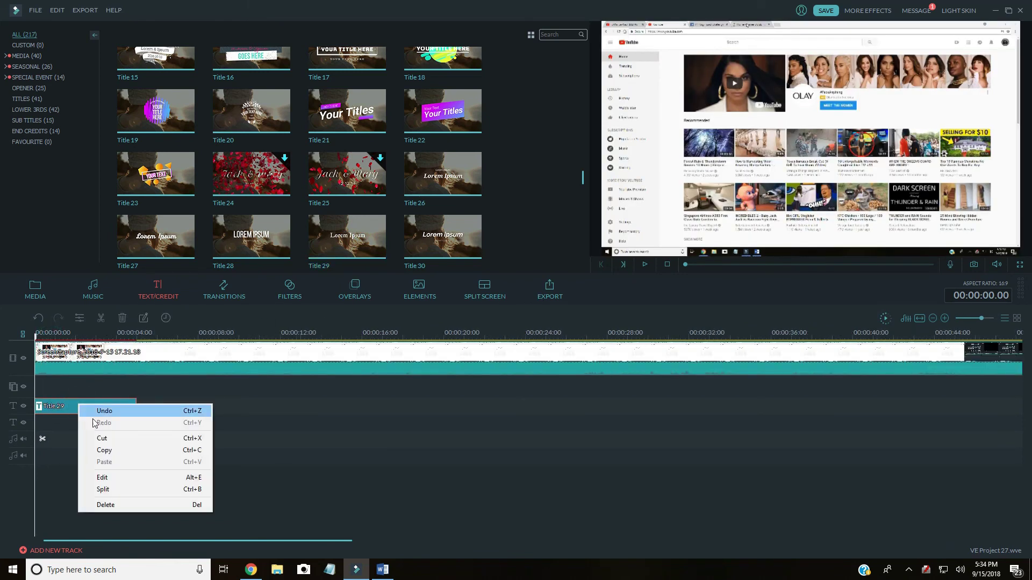
{"action": "left_click", "coordinate": [112, 478]}
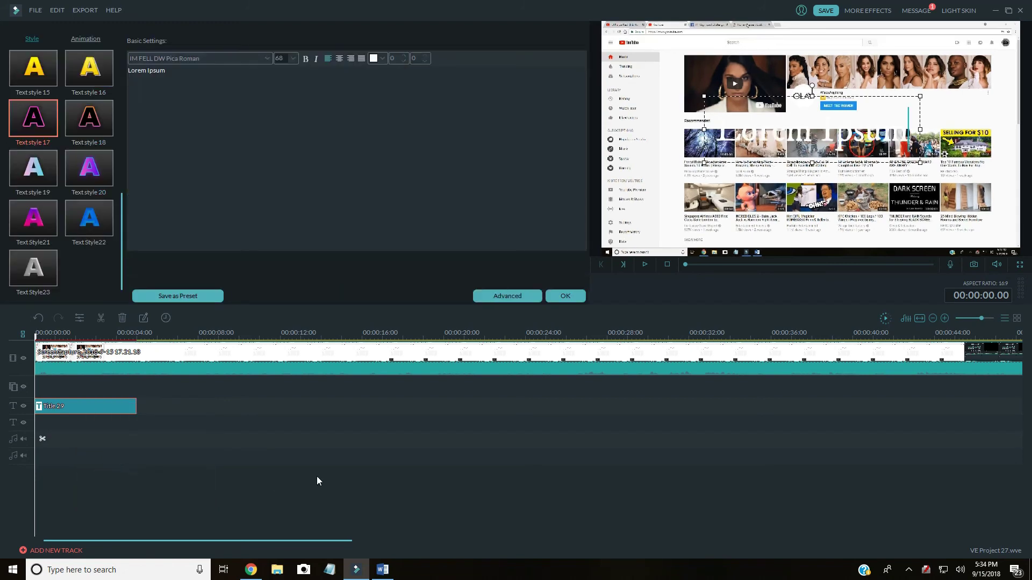
{"action": "left_click", "coordinate": [309, 477]}
{"action": "right_click", "coordinate": [133, 406]}
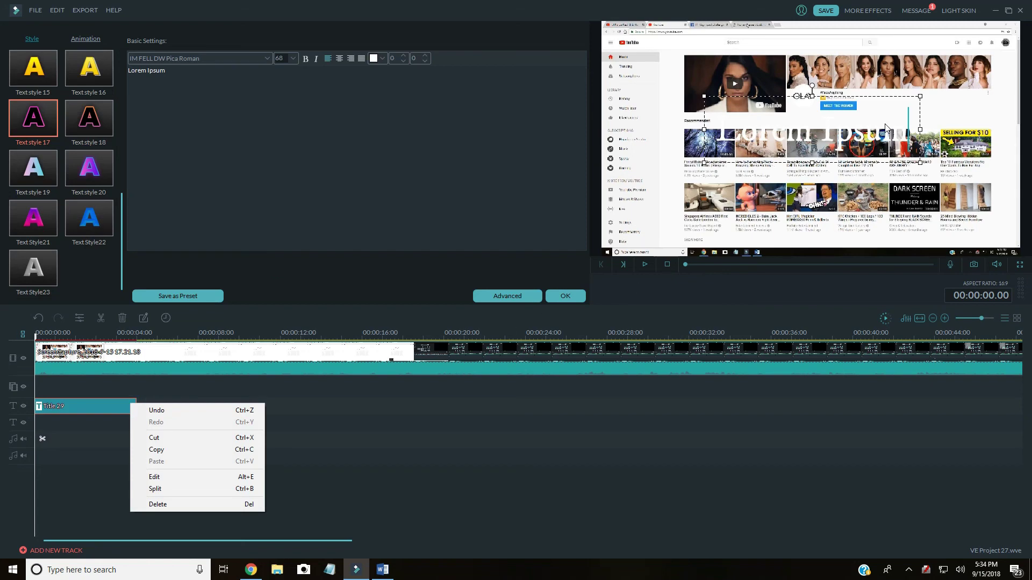
Restyle the Lorem Ipsum title text with the Text style 18 preset.
{"action": "left_click", "coordinate": [883, 99]}
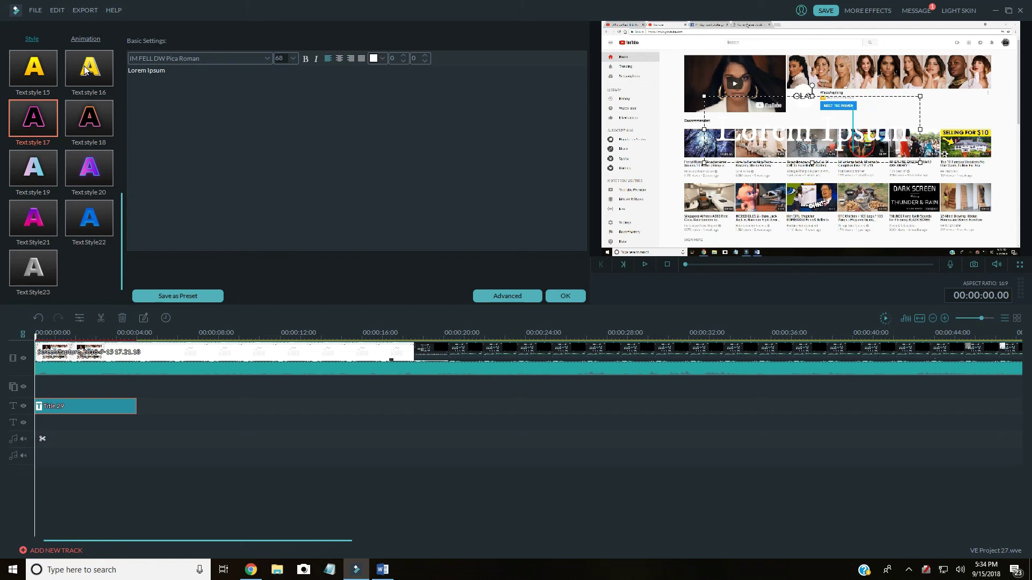
{"action": "left_click", "coordinate": [78, 124]}
{"action": "left_click", "coordinate": [79, 123]}
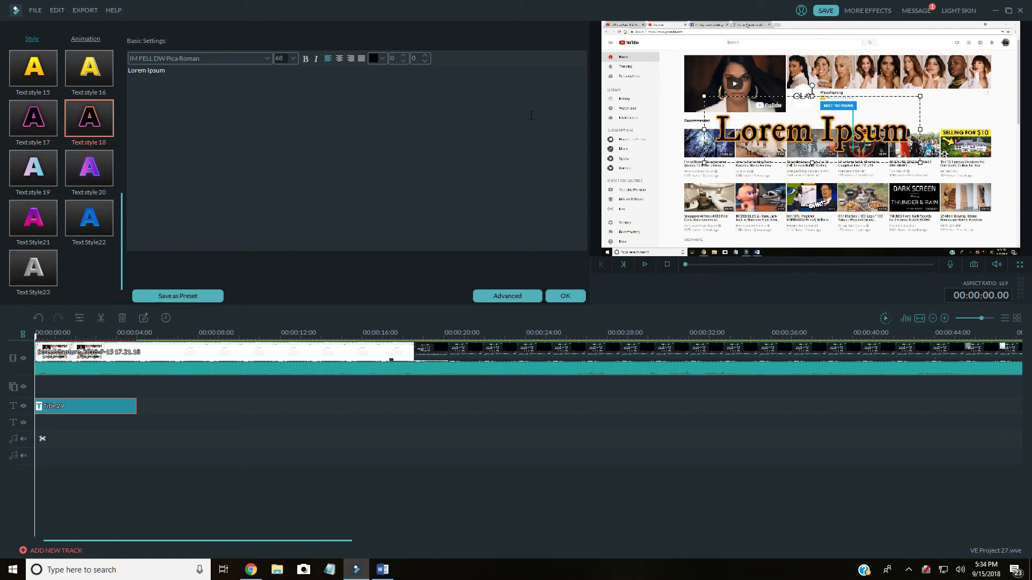
{"action": "left_click", "coordinate": [637, 125]}
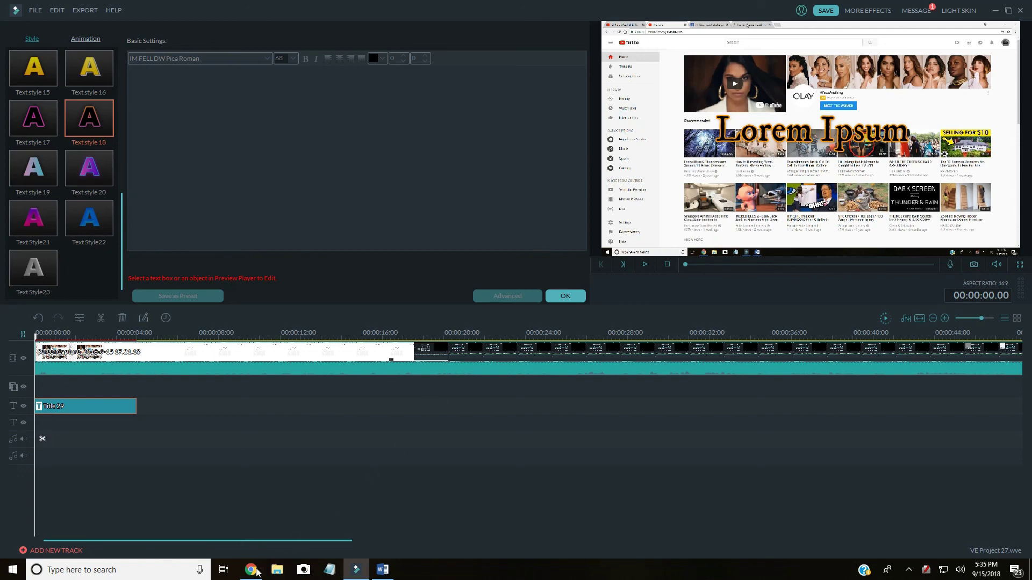
{"action": "mouse_move", "coordinate": [248, 578]}
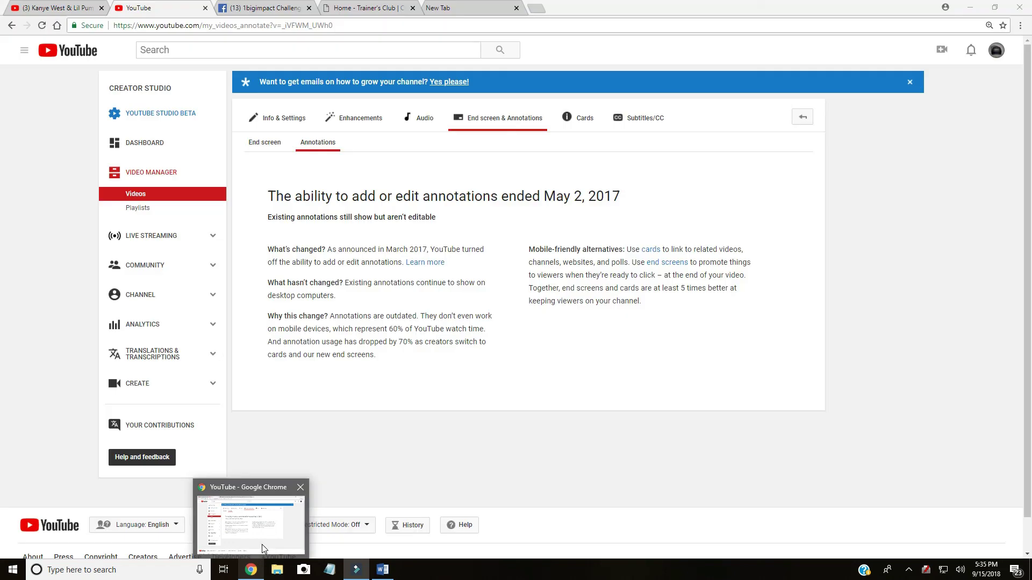
Bring Chrome back to the test video's Annotations notice page via its taskbar preview.
{"action": "left_click", "coordinate": [264, 548]}
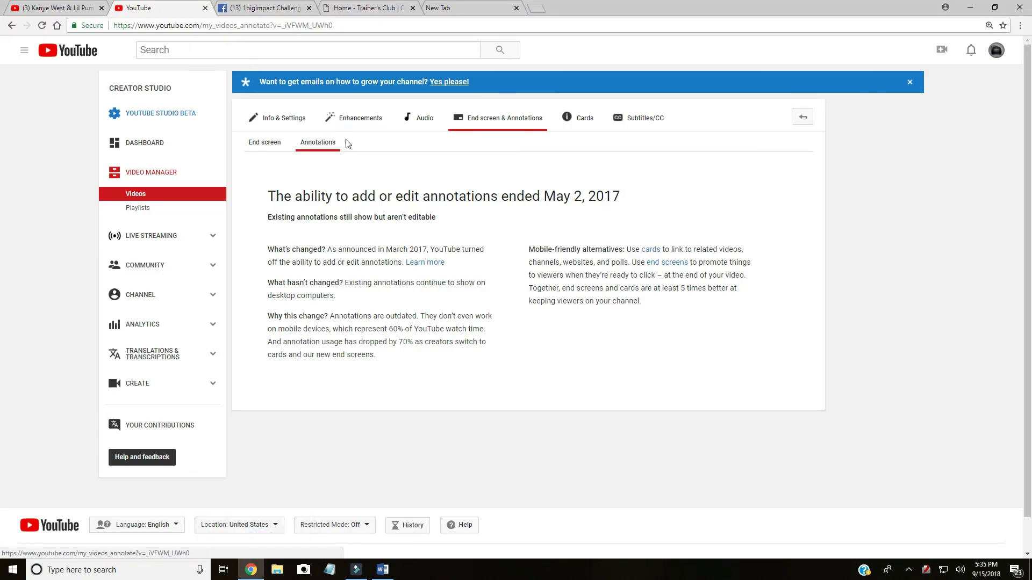